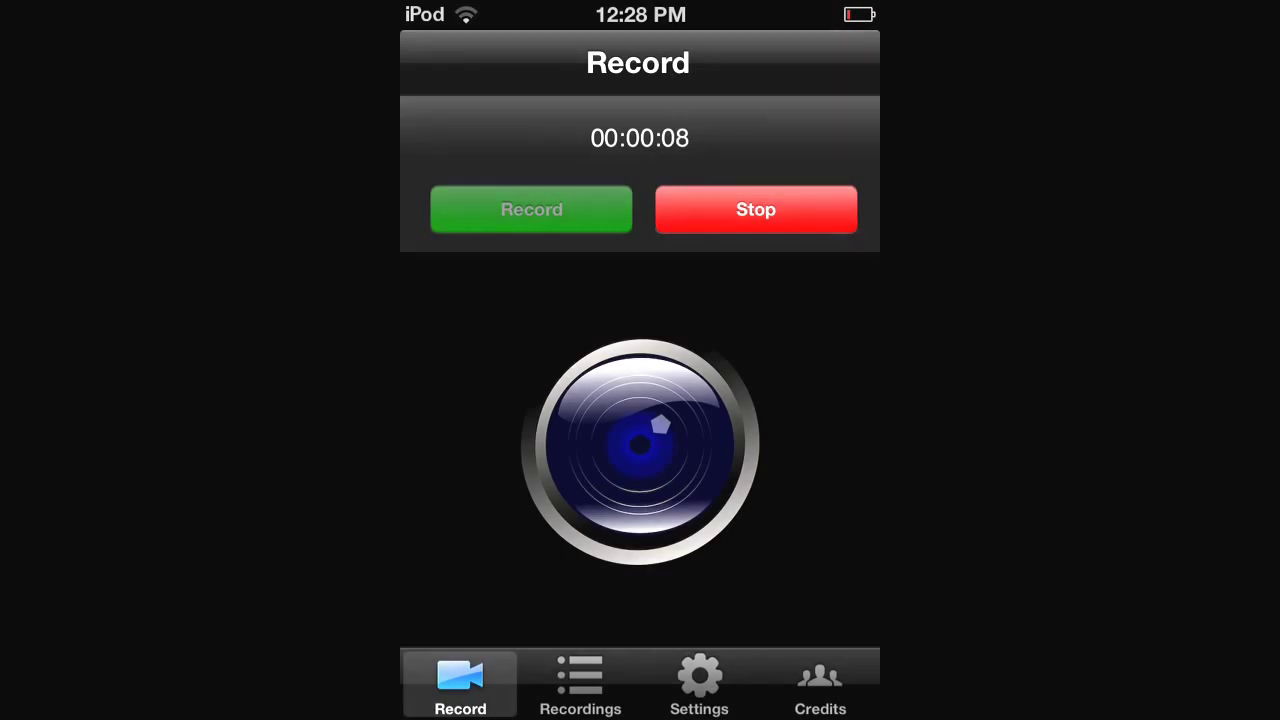
Press Home to send RecordMyScreen to the background while it keeps recording
{"action": "key", "text": "Home"}
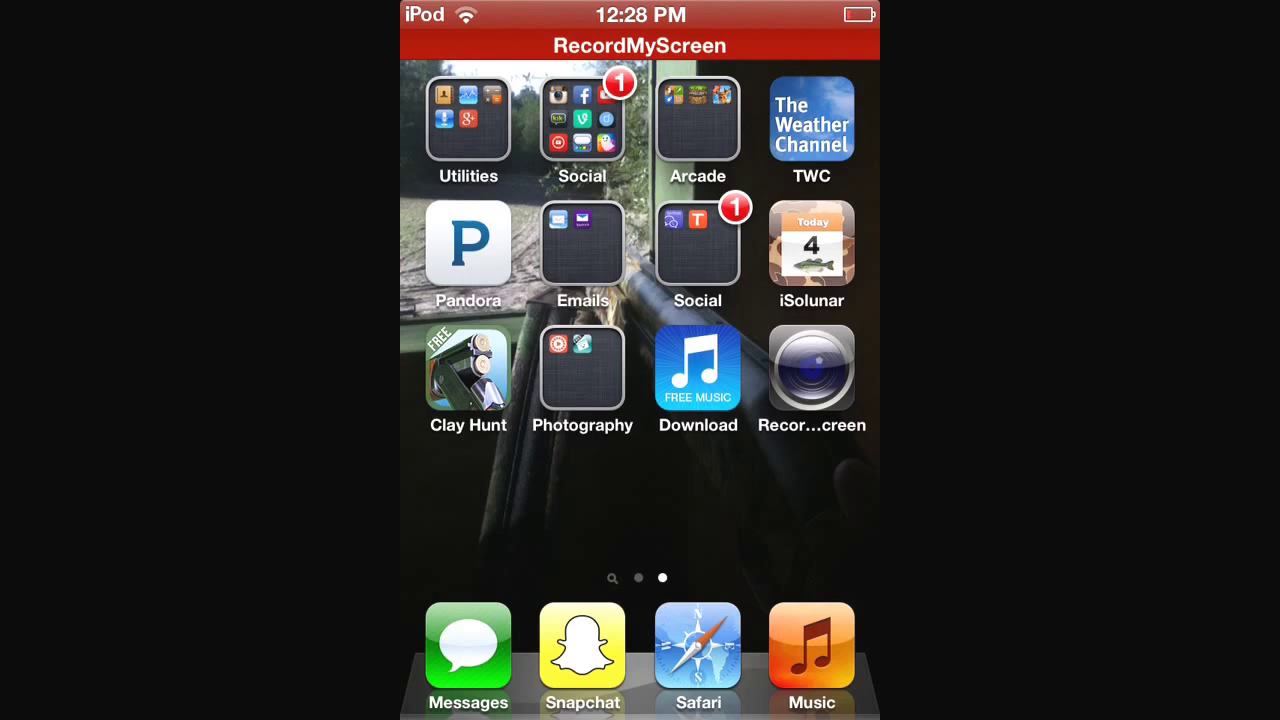
Search Spotlight for 'Cydia', then swipe back to the first page of app icons
{"action": "left_click_drag", "start_coordinate": [480, 400], "coordinate": [800, 400]}
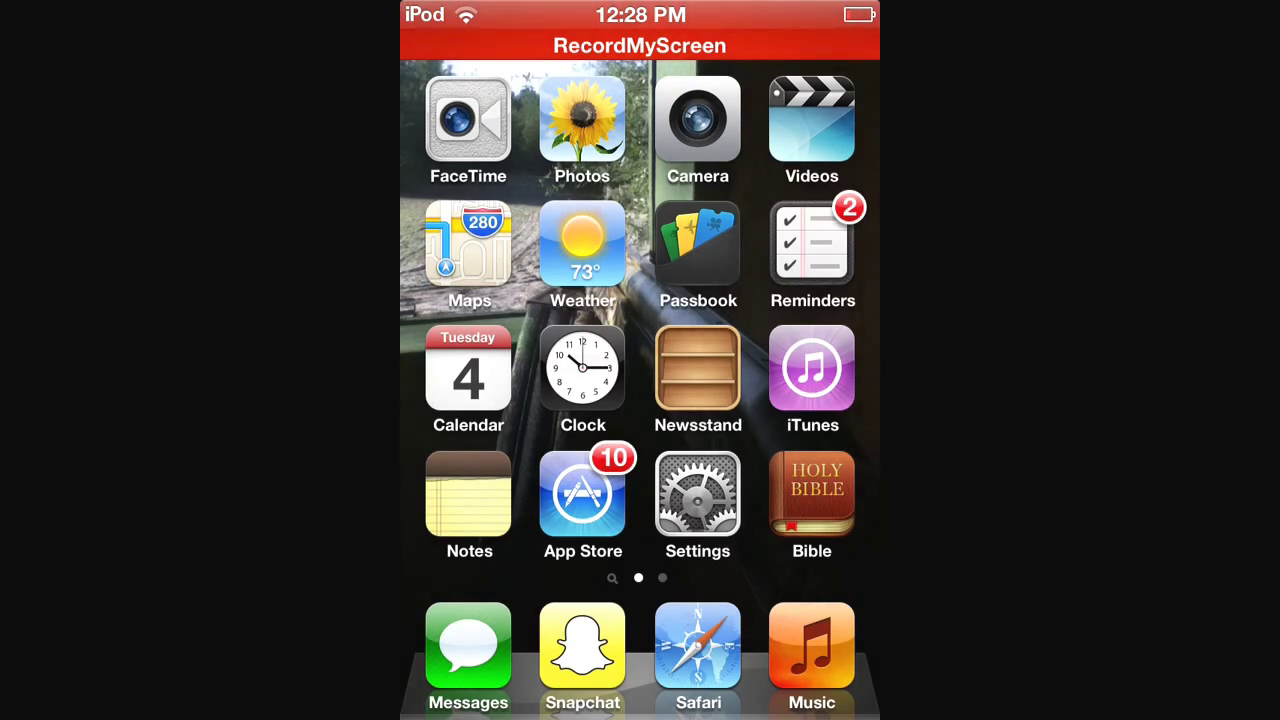
{"action": "left_click_drag", "start_coordinate": [480, 360], "coordinate": [800, 360]}
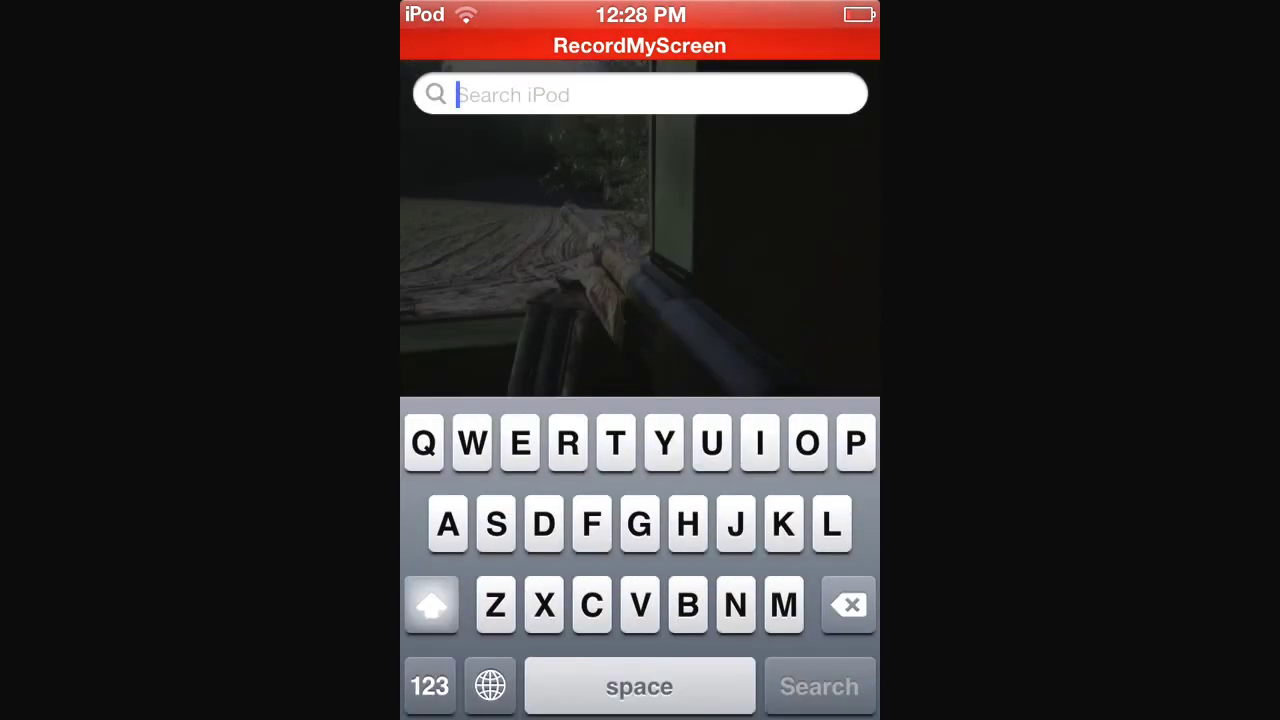
{"action": "left_click", "coordinate": [460, 94]}
{"action": "type", "text": "Cy"}
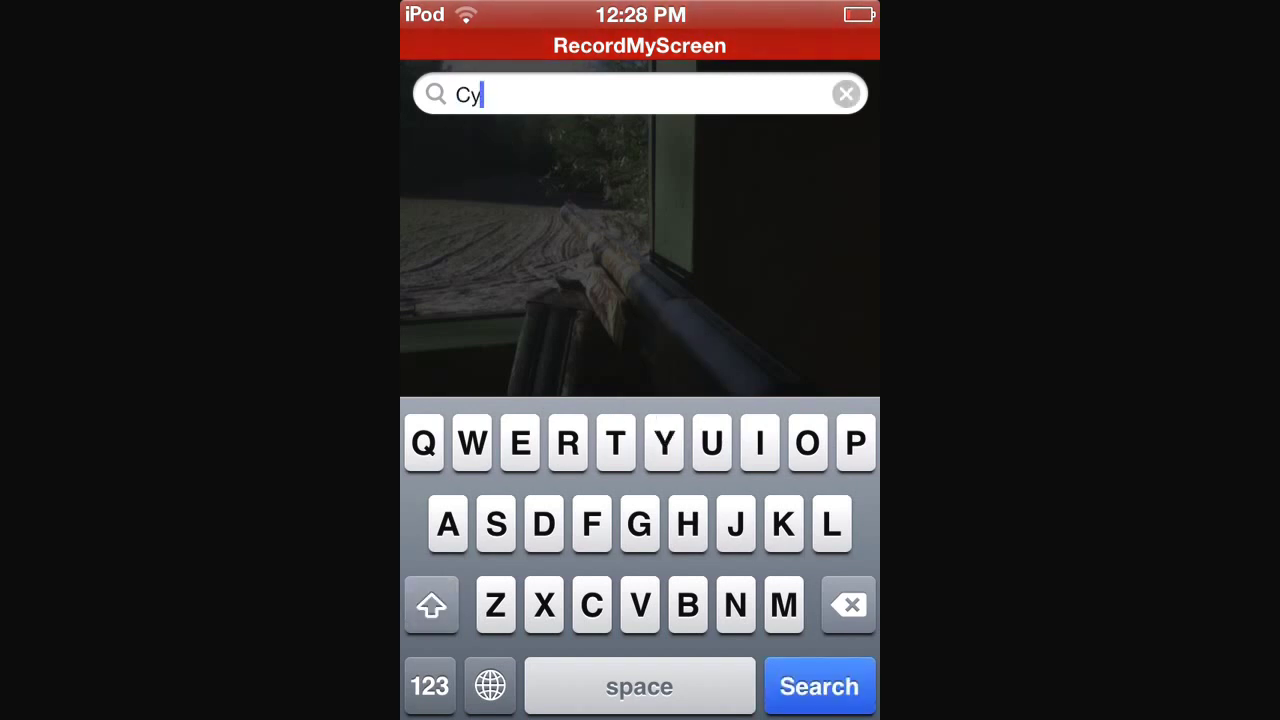
{"action": "type", "text": "dia"}
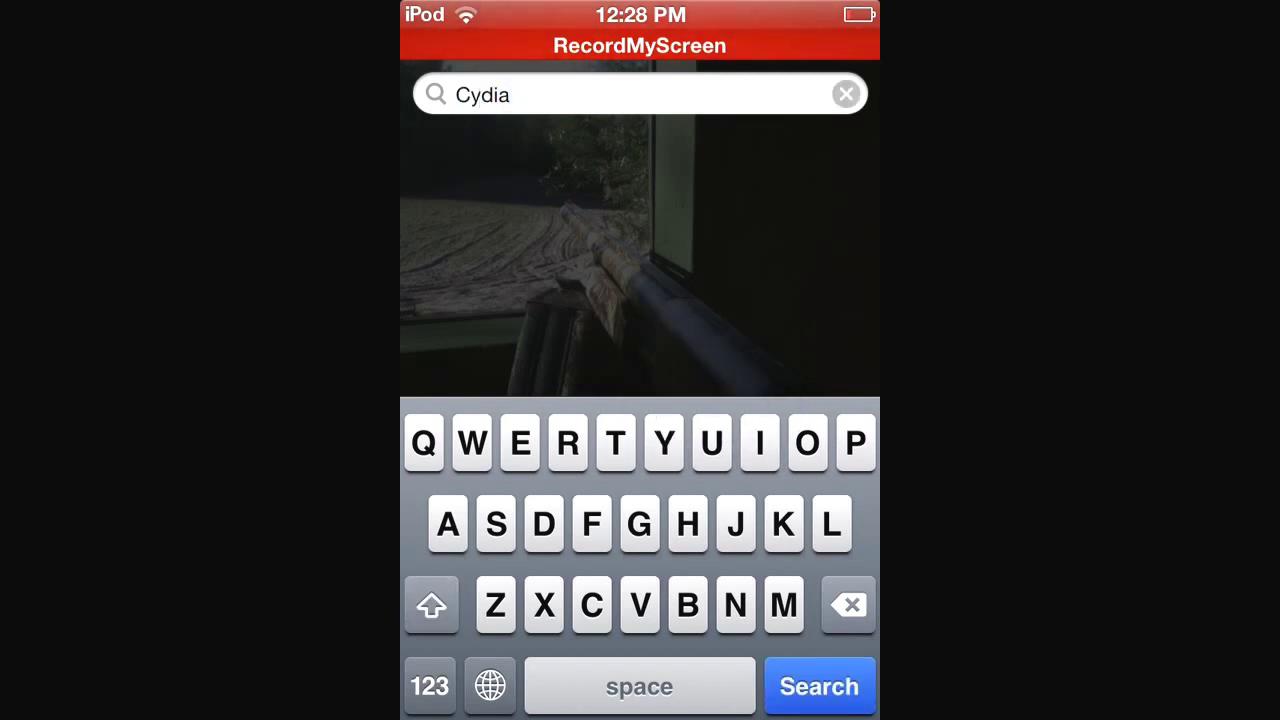
{"action": "left_click_drag", "start_coordinate": [800, 300], "coordinate": [480, 300]}
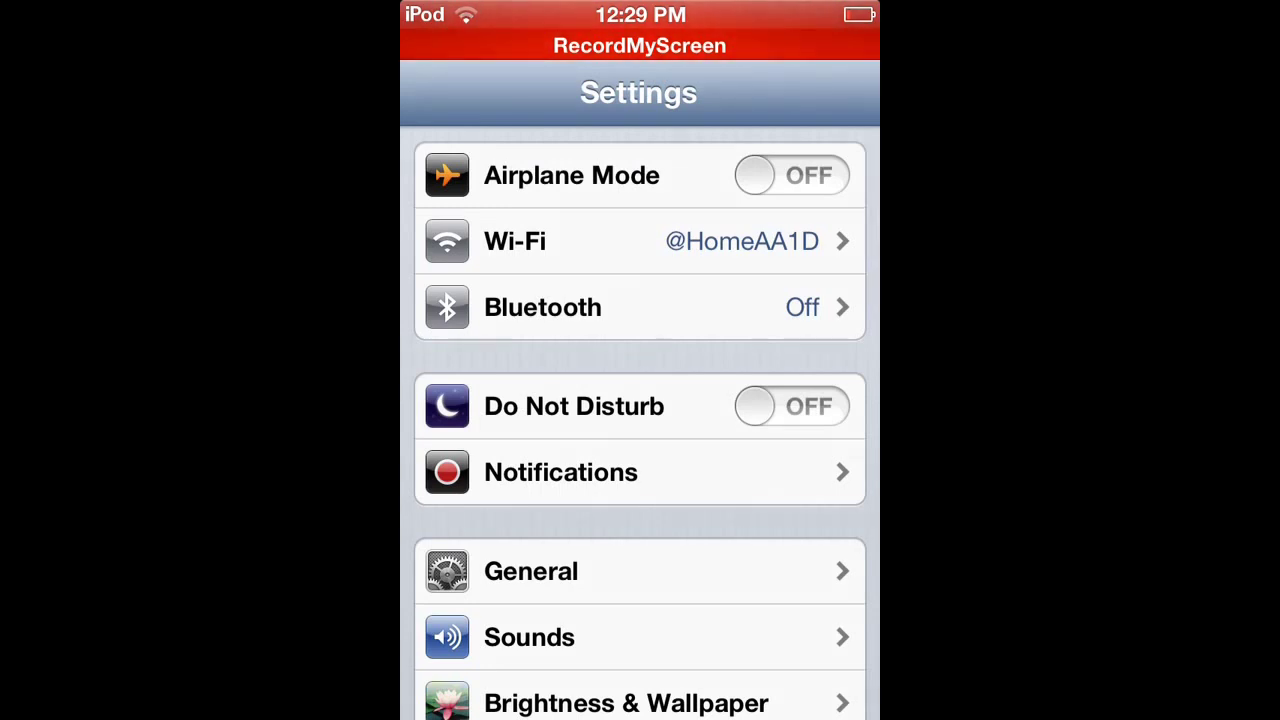
{"action": "scroll", "coordinate": [640, 420], "scroll_direction": "down", "scroll_amount": 2}
{"action": "left_click", "coordinate": [531, 468]}
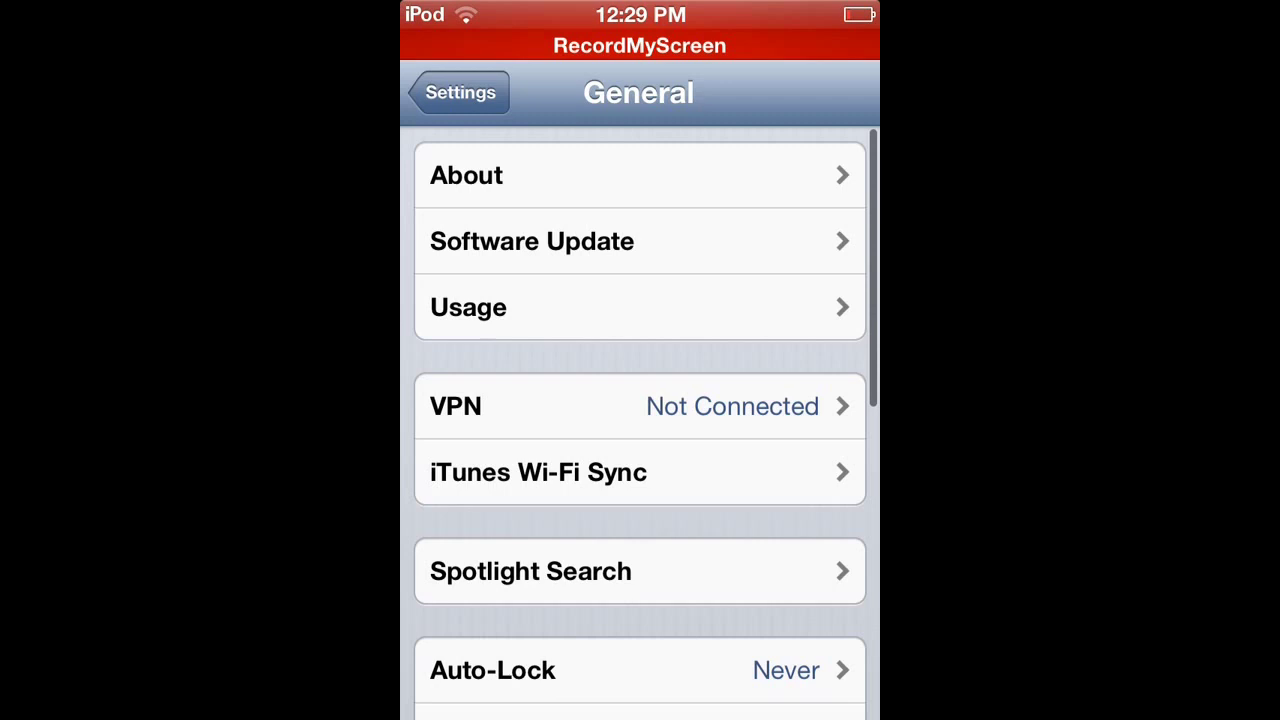
{"action": "scroll", "coordinate": [640, 420], "scroll_direction": "down", "scroll_amount": 5}
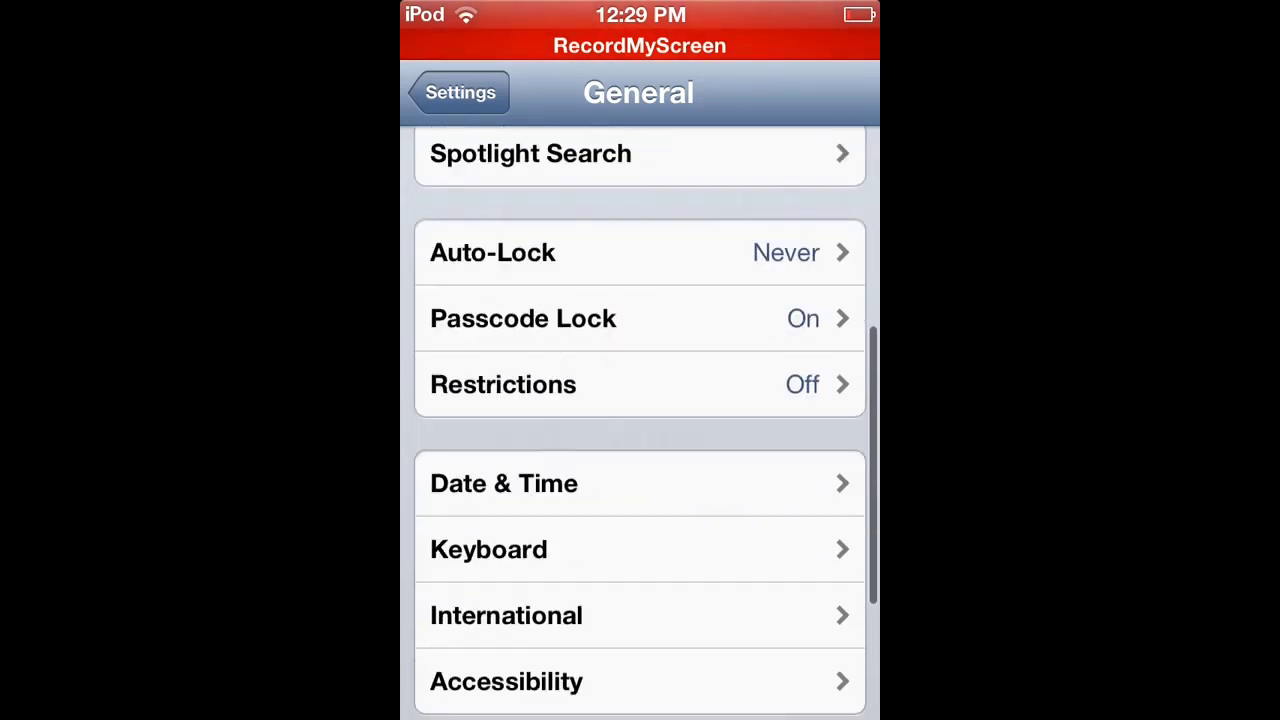
{"action": "scroll", "coordinate": [640, 420], "scroll_direction": "down", "scroll_amount": 3}
{"action": "left_click", "coordinate": [504, 328]}
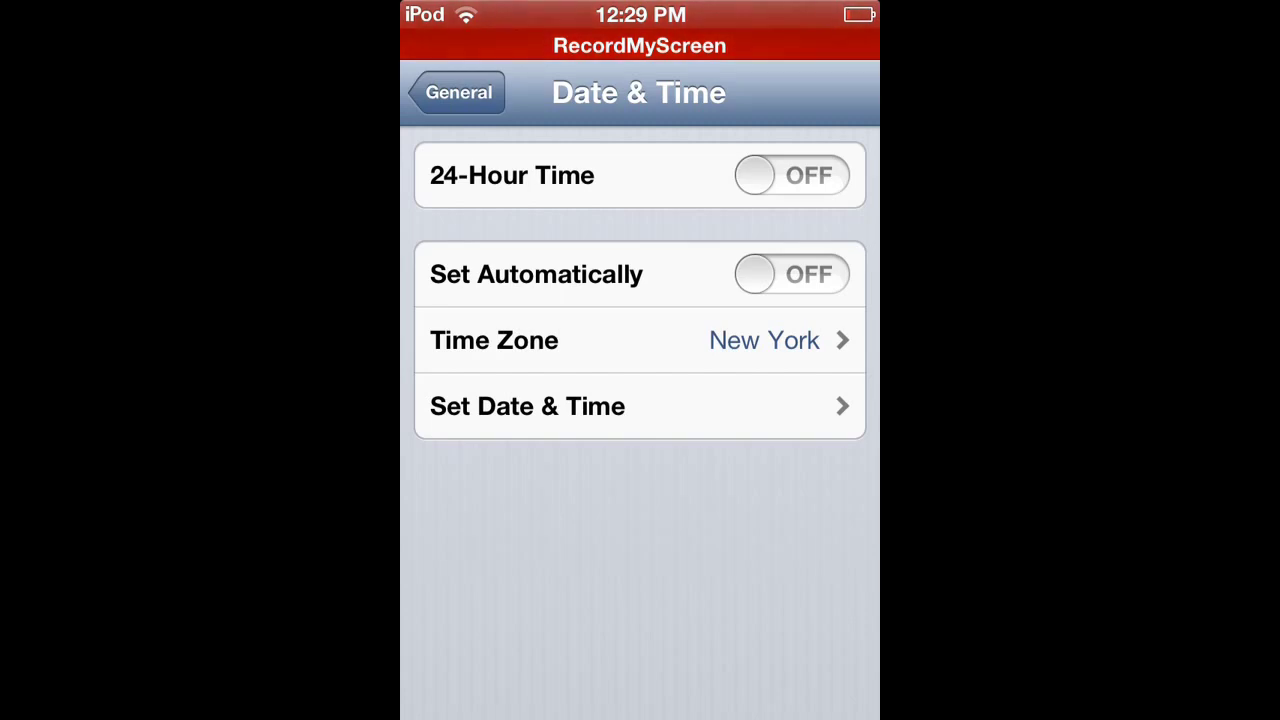
{"action": "key", "text": "Home"}
{"action": "key", "text": "Home"}
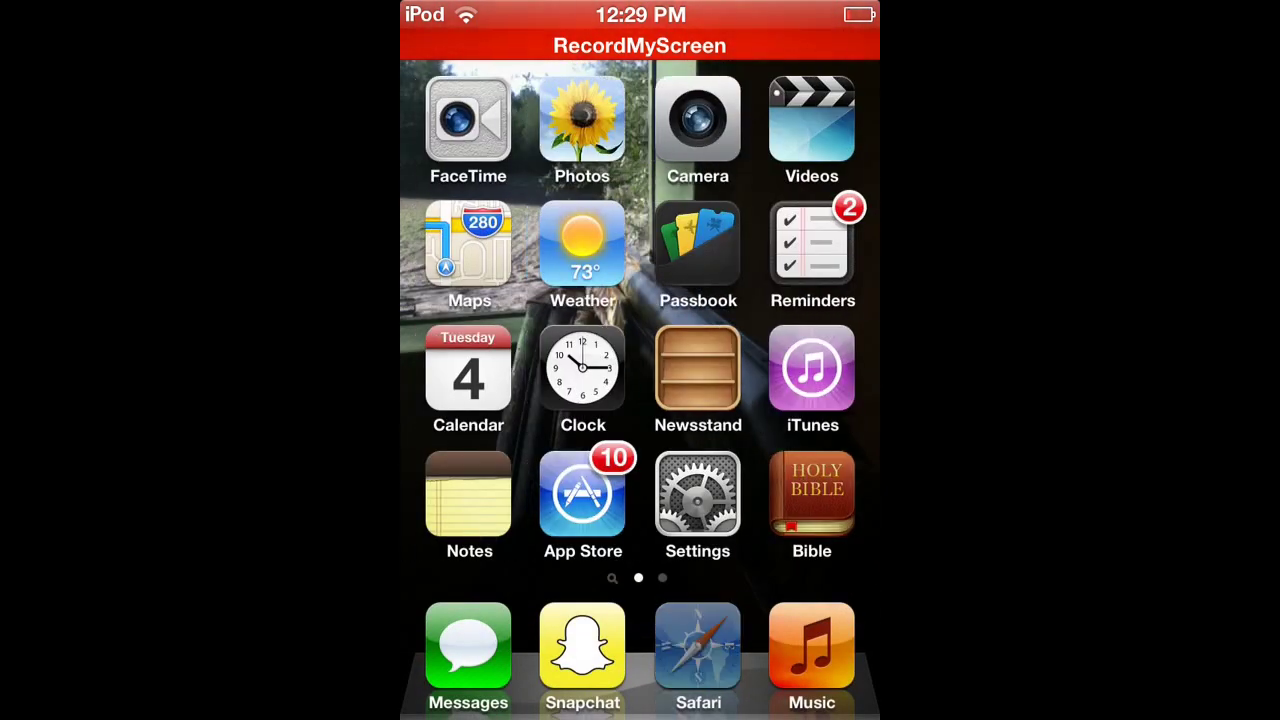
Launch Safari from the home screen to reach the emu4ios.net store
{"action": "left_click", "coordinate": [698, 645]}
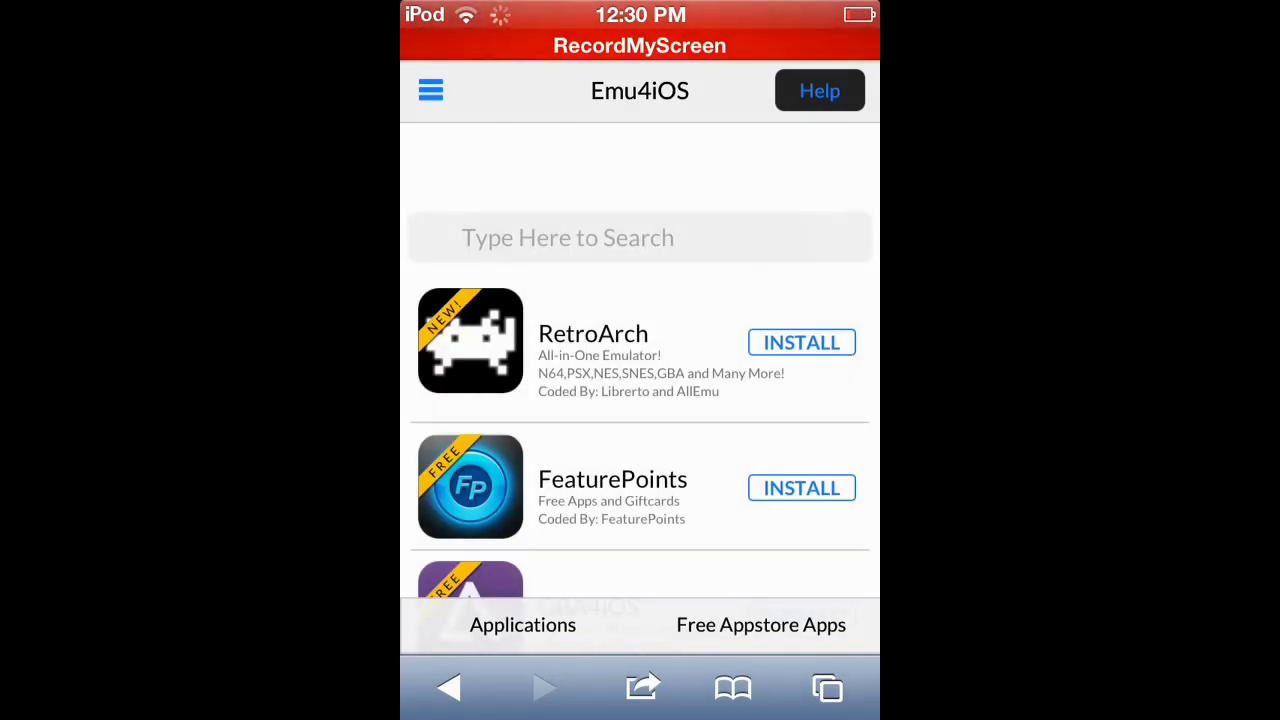
Scroll through the Emu4iOS app list to locate the RecordMyScreen entry
{"action": "scroll", "coordinate": [640, 360], "scroll_direction": "up", "scroll_amount": 2}
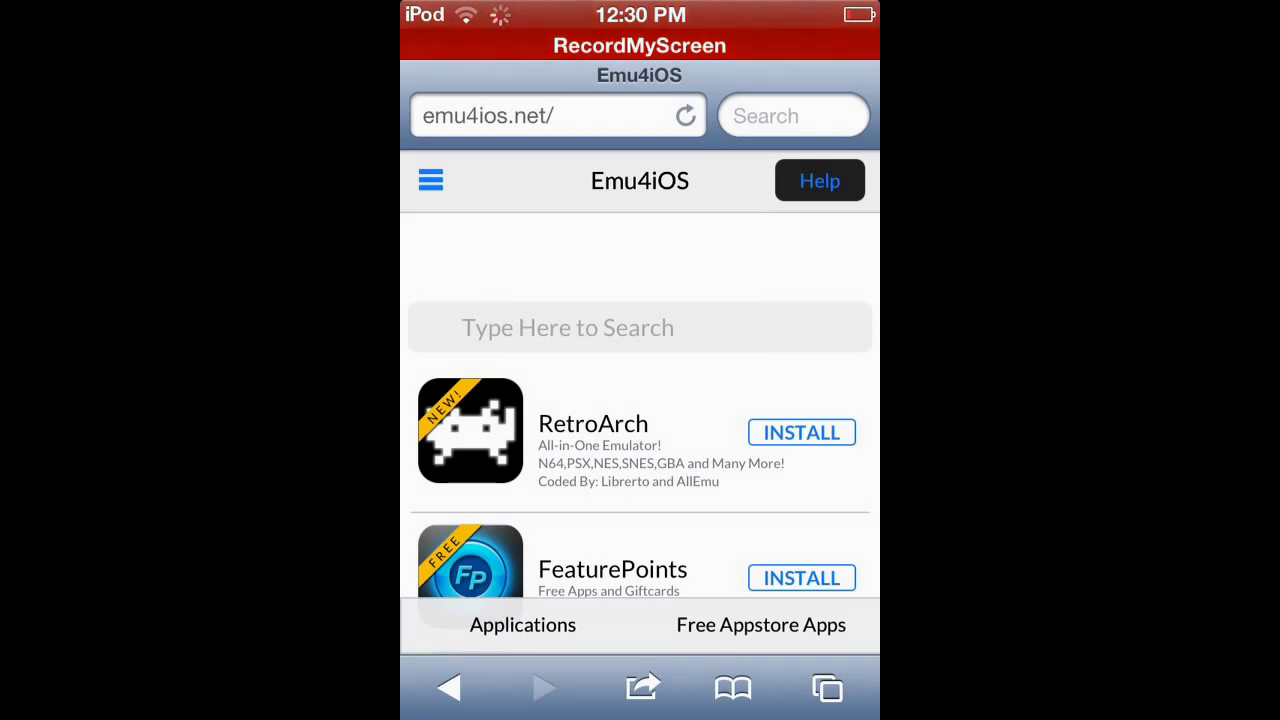
{"action": "scroll", "coordinate": [640, 400], "scroll_direction": "down", "scroll_amount": 5}
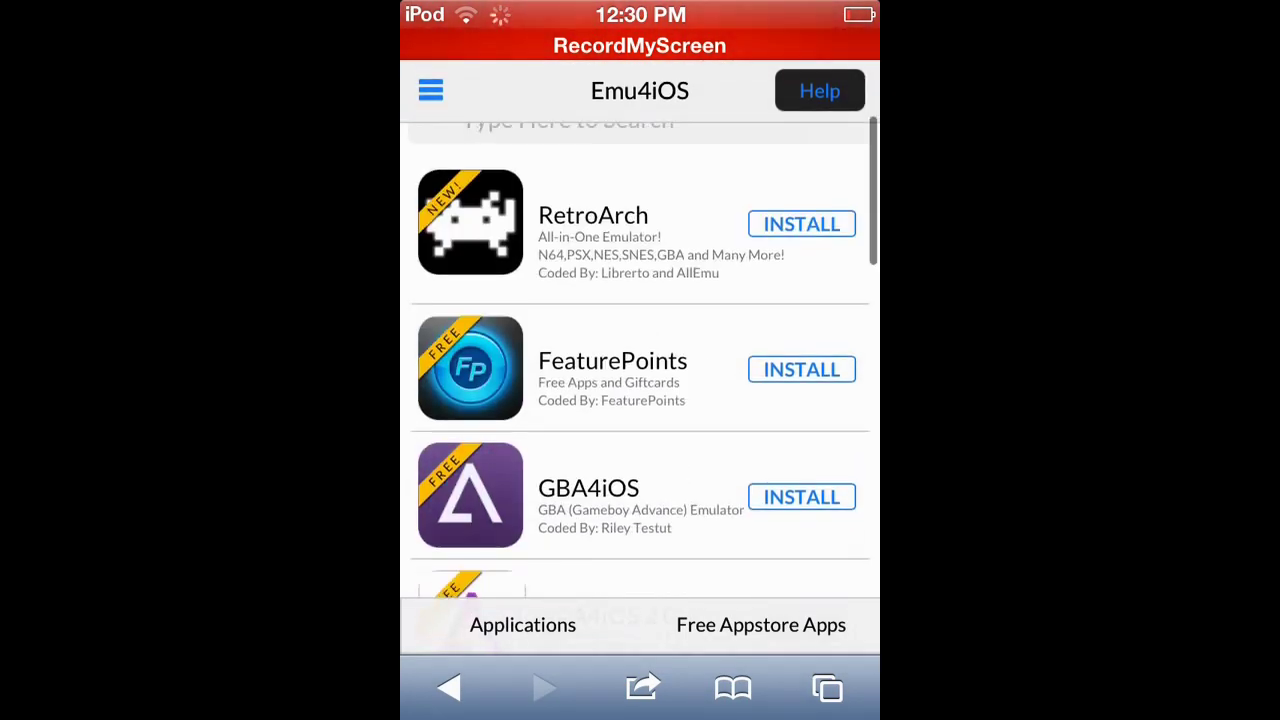
{"action": "scroll", "coordinate": [640, 400], "scroll_direction": "down", "scroll_amount": 5}
{"action": "scroll", "coordinate": [640, 400], "scroll_direction": "down", "scroll_amount": 5}
{"action": "scroll", "coordinate": [640, 400], "scroll_direction": "down", "scroll_amount": 5}
{"action": "scroll", "coordinate": [640, 400], "scroll_direction": "down", "scroll_amount": 5}
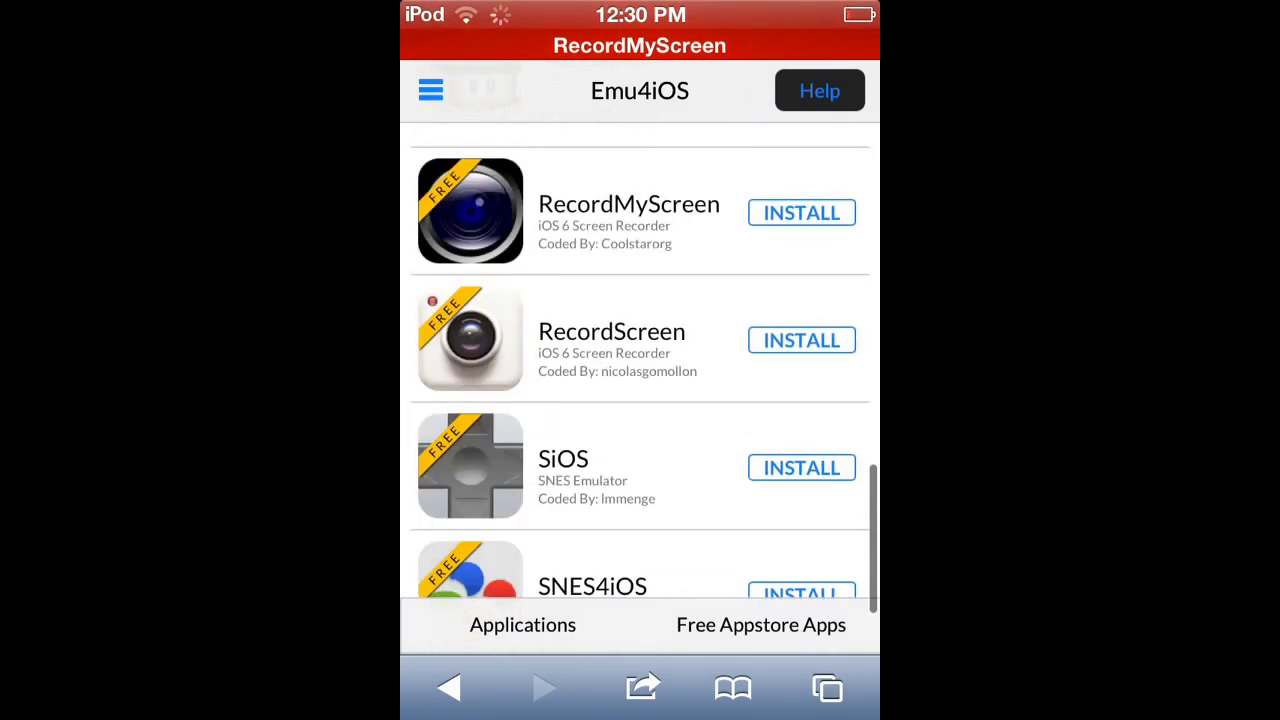
{"action": "scroll", "coordinate": [640, 360], "scroll_direction": "up", "scroll_amount": 3}
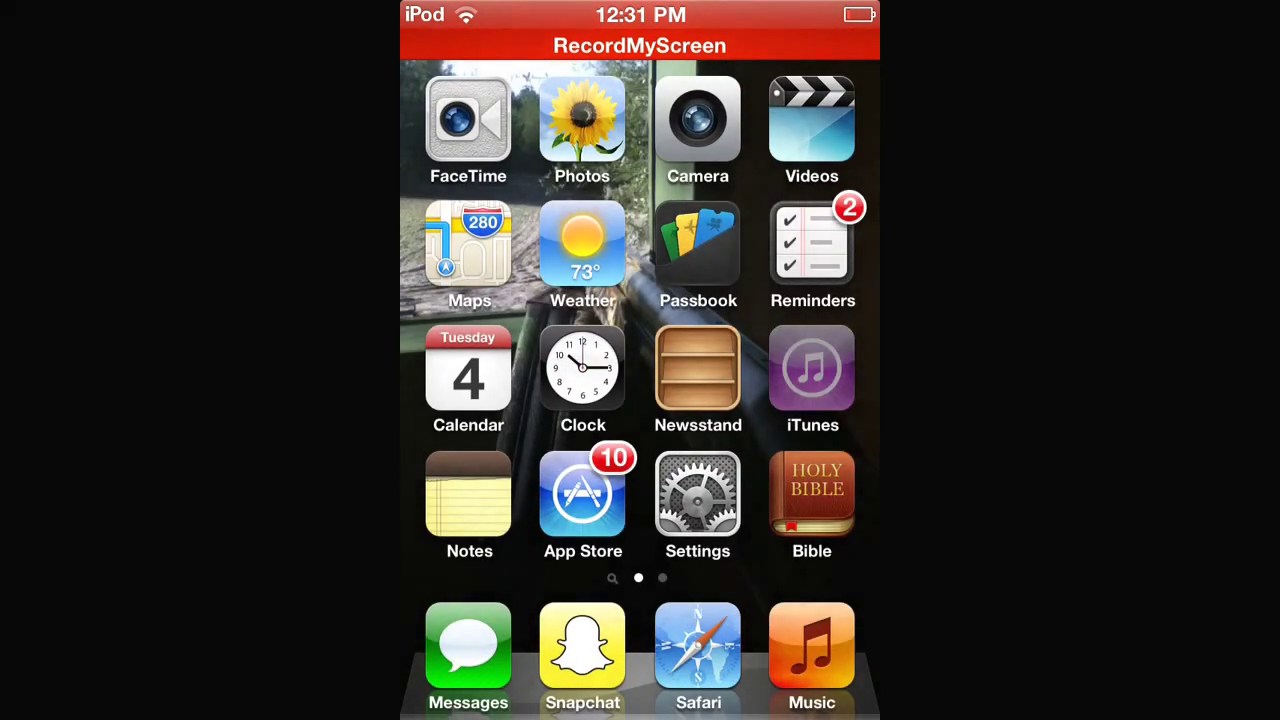
Swipe to the third home page showing RecordMyScreen, then back toward Settings
{"action": "left_click_drag", "start_coordinate": [780, 400], "coordinate": [480, 400]}
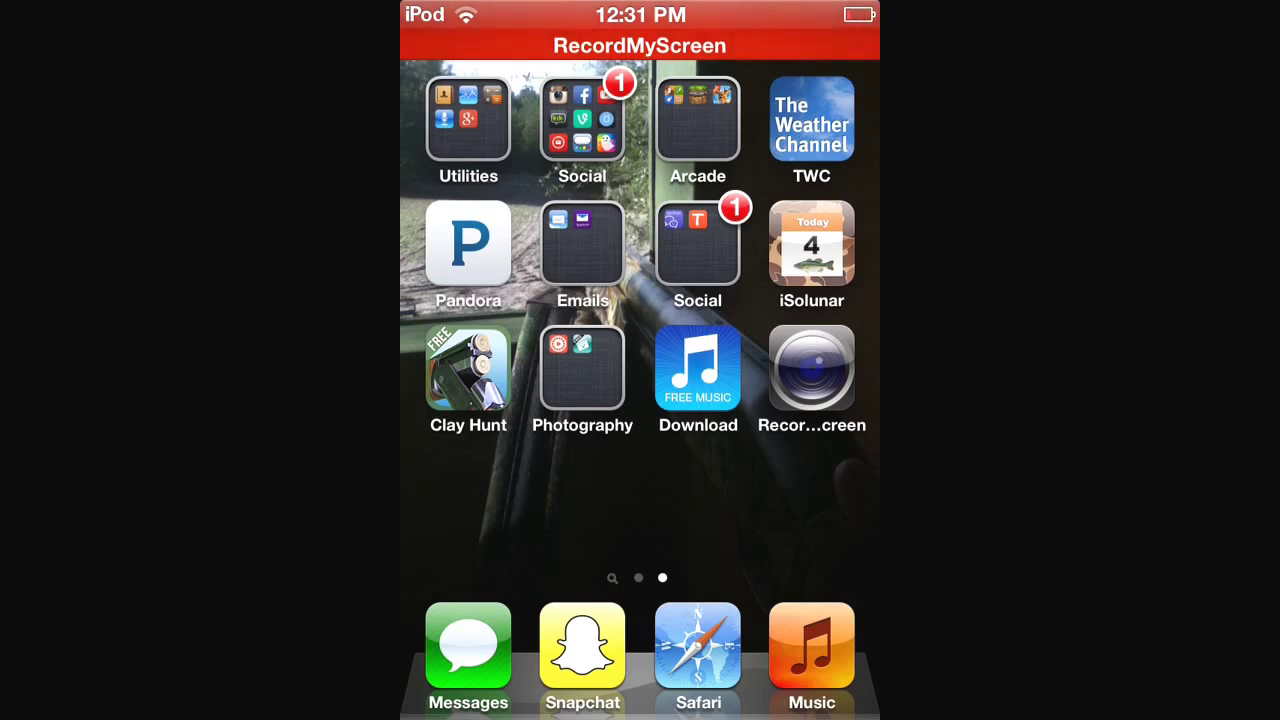
{"action": "left_click_drag", "start_coordinate": [520, 480], "coordinate": [780, 480]}
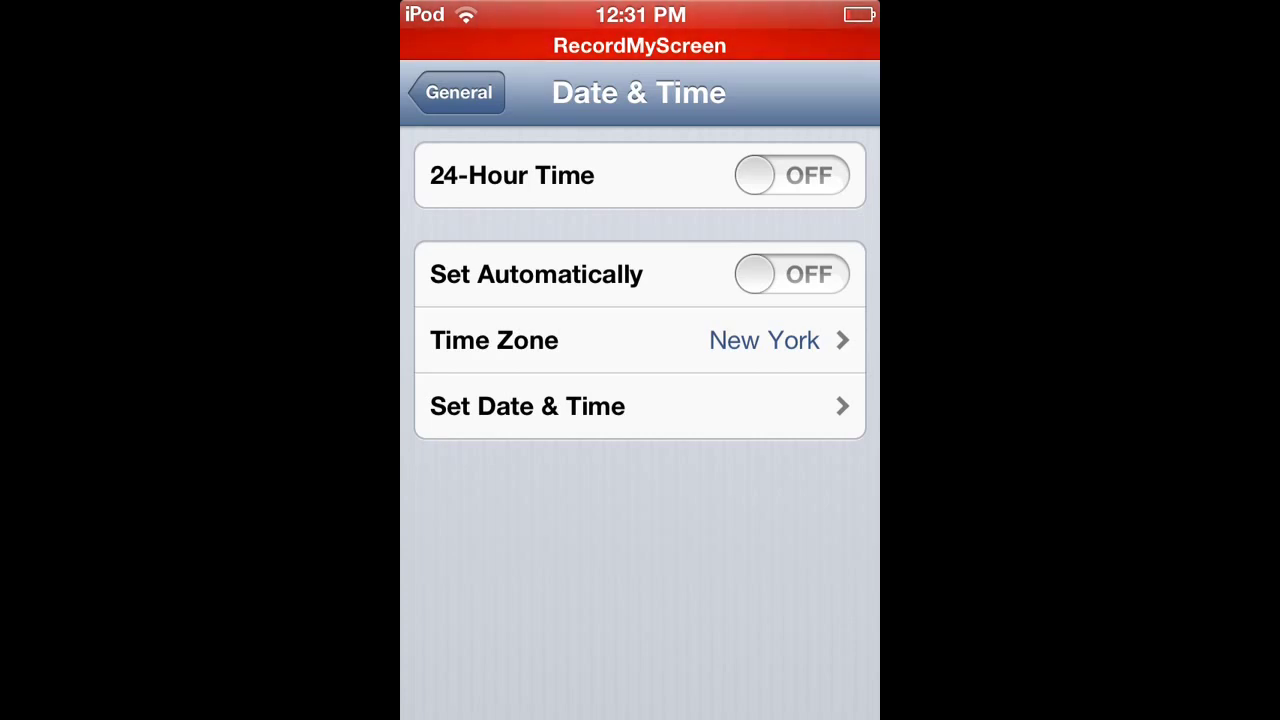
Swipe over to the home page with the RecordMyScreen icon
{"action": "left_click_drag", "start_coordinate": [760, 350], "coordinate": [480, 350]}
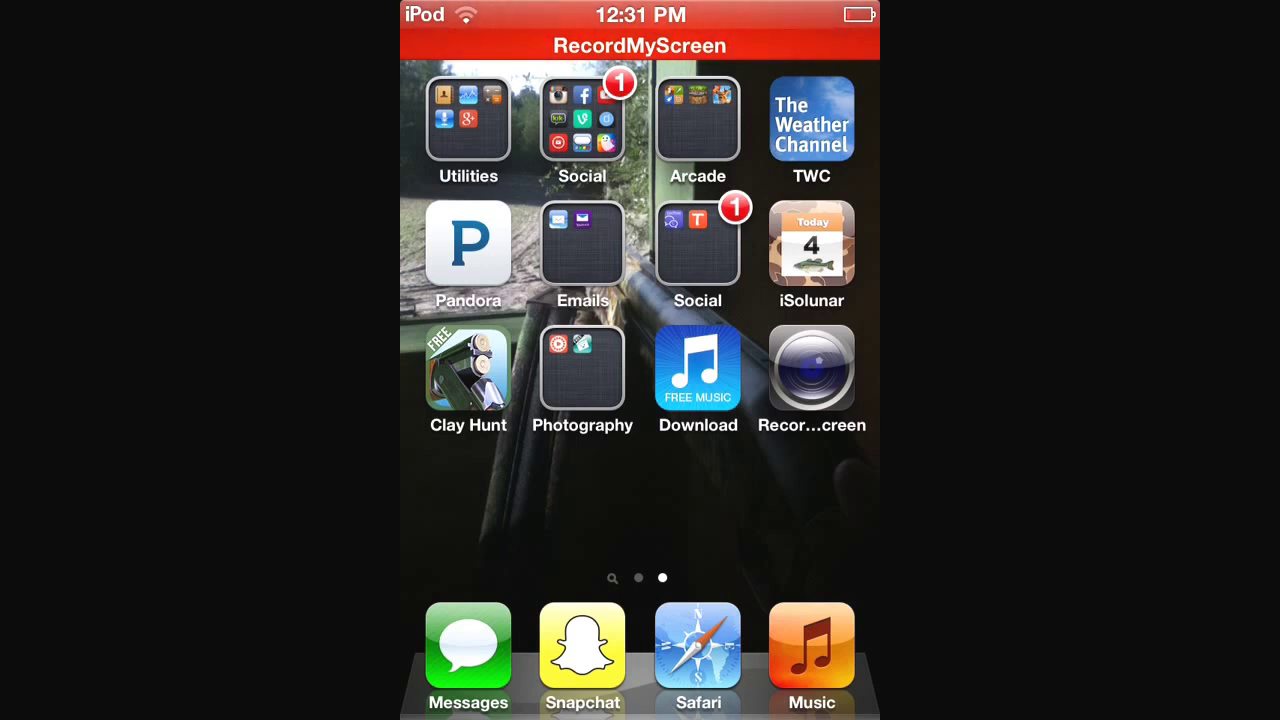
Launch RecordMyScreen to show its Record tab with the timer still counting
{"action": "left_click", "coordinate": [811, 367]}
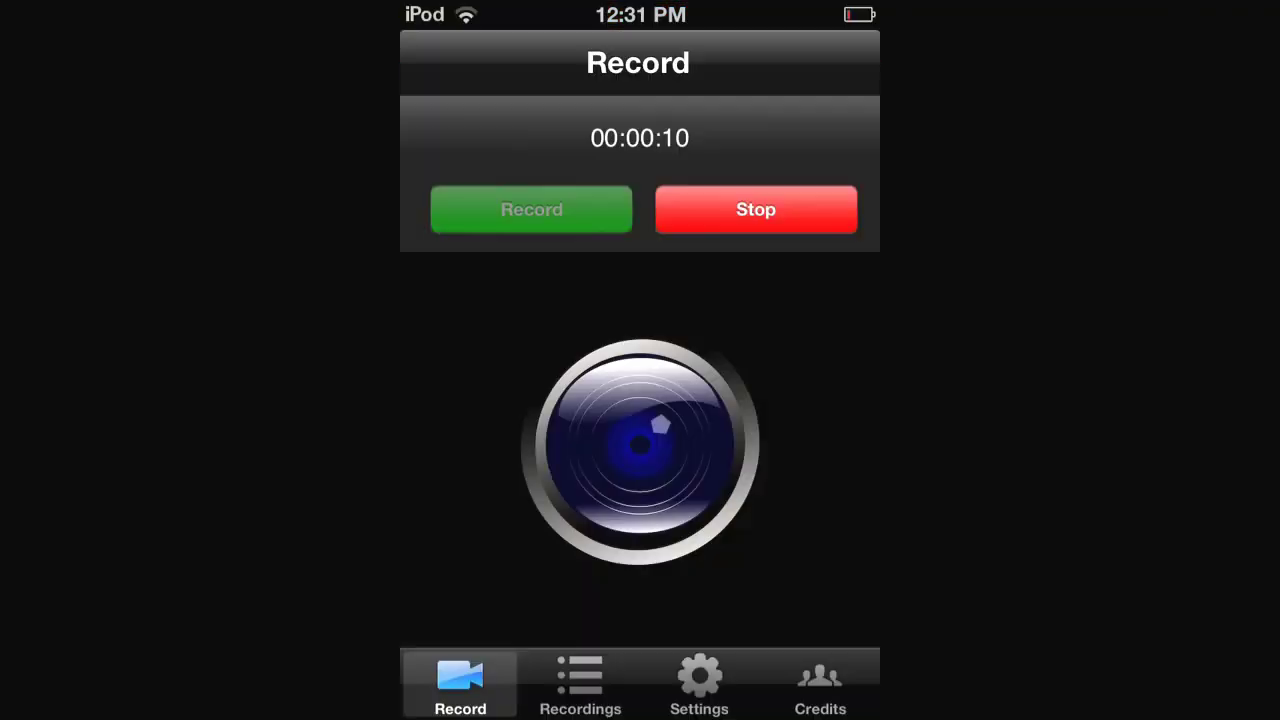